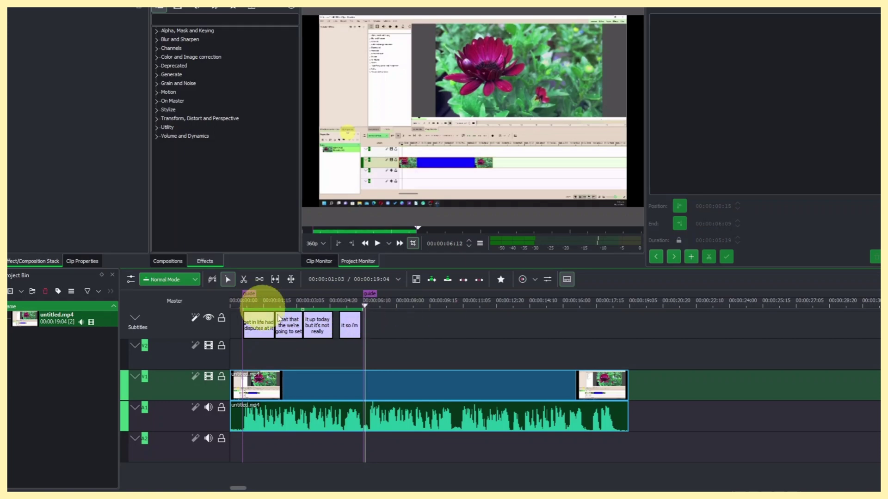
# Move the play position to about six seconds to preview the finished subtitled clip
pyautogui.click(366, 307)
pyautogui.click(368, 307)
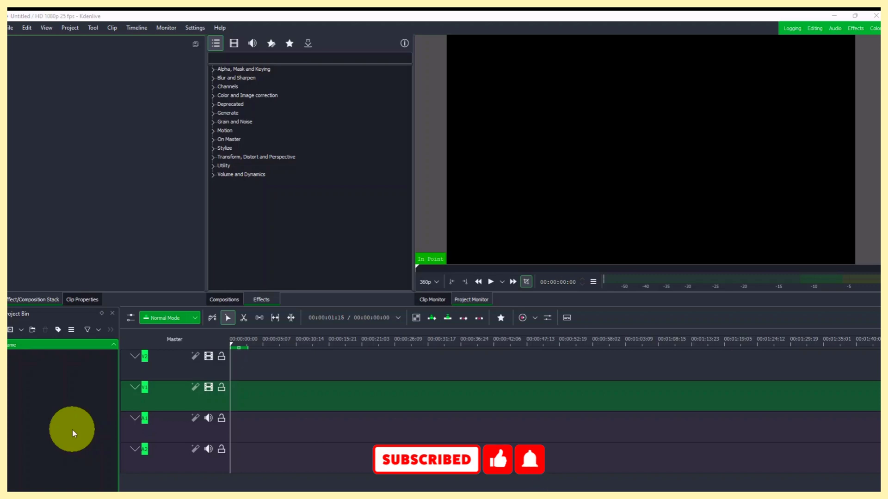
# Show the Subtitles panel and place untitled.mp4 on the video and audio tracks
pyautogui.click(49, 30)
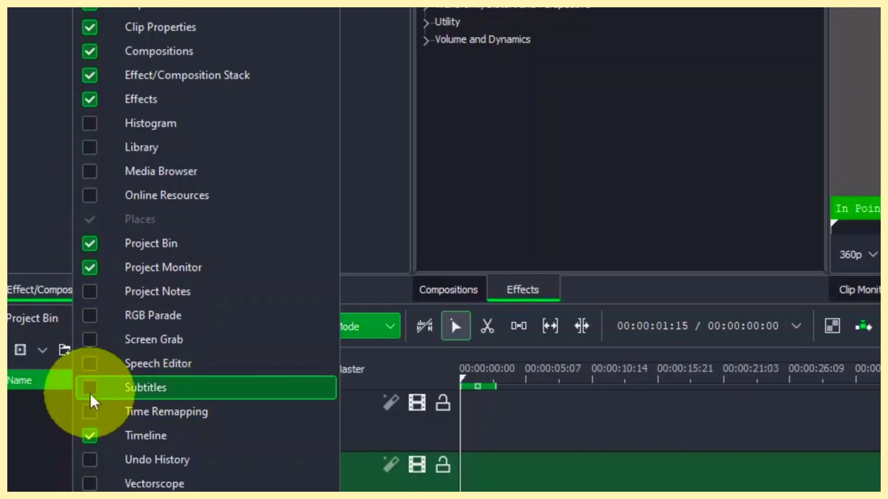
pyautogui.click(92, 394)
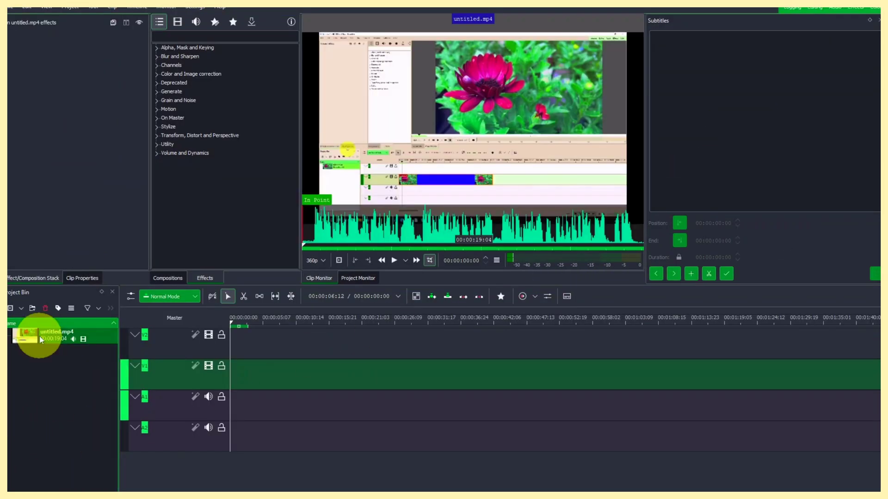
pyautogui.moveTo(40, 337); pyautogui.dragTo(256, 381)
# Set the play position to frame 00:00:00:15 on the ruler
pyautogui.scroll(5, 272, 387)
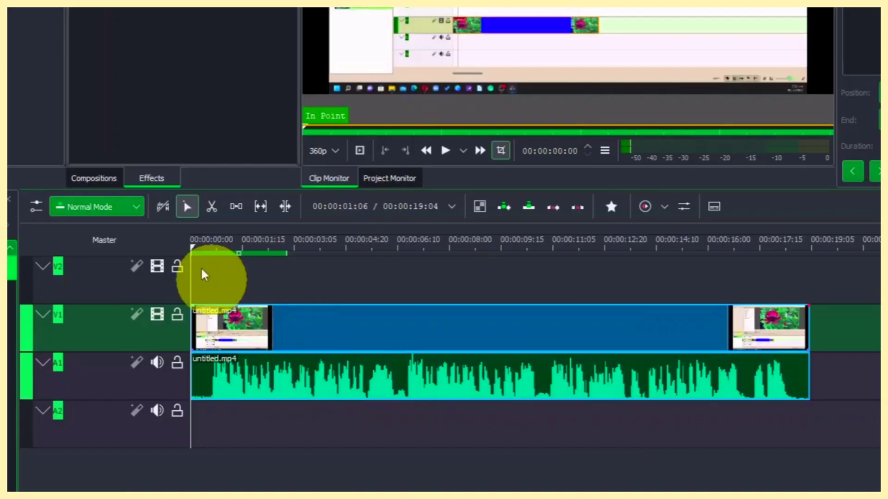
pyautogui.click(239, 324)
pyautogui.moveTo(205, 248); pyautogui.dragTo(209, 245)
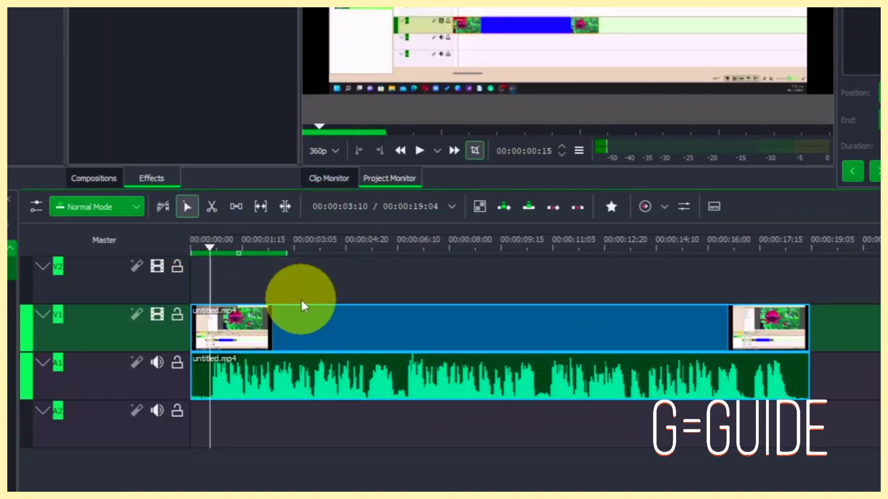
# Add a guide at frame 15 and mark the timeline zone start there
pyautogui.press('g')
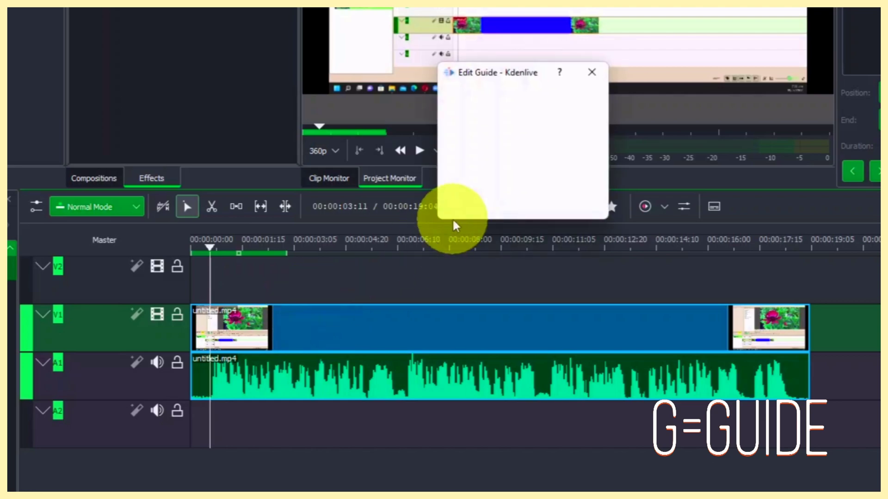
pyautogui.press('Return')
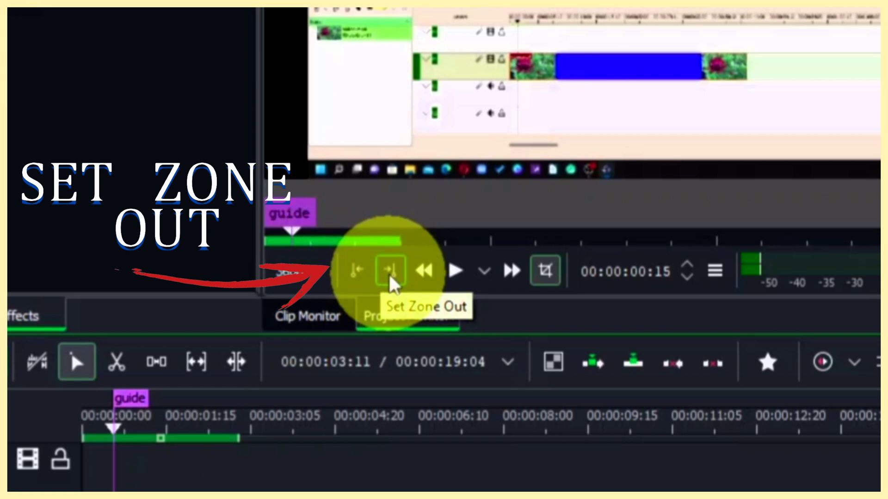
pyautogui.click(360, 277)
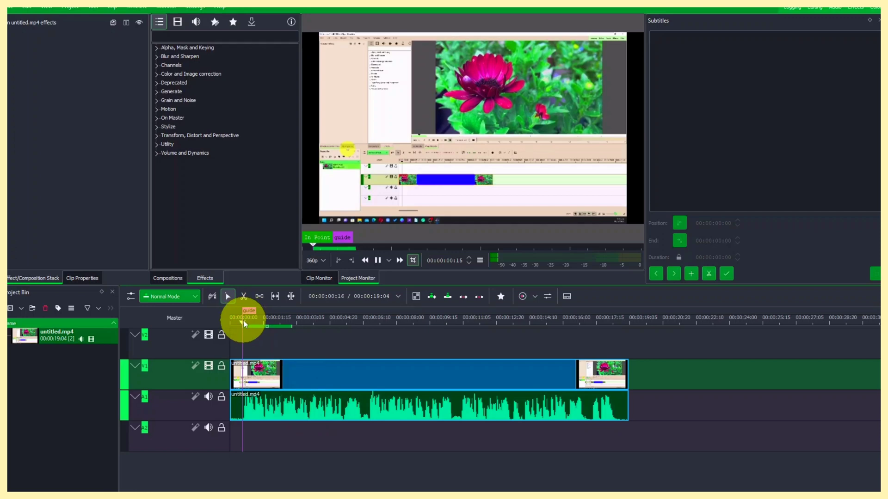
# End the timeline zone at 00:00:06:10 and add a second guide there
pyautogui.moveTo(243, 320); pyautogui.dragTo(282, 322)
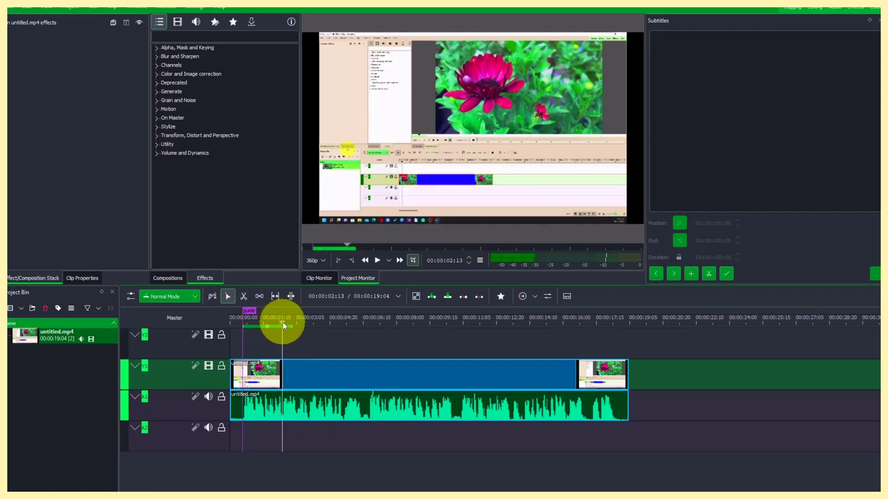
pyautogui.click(363, 323)
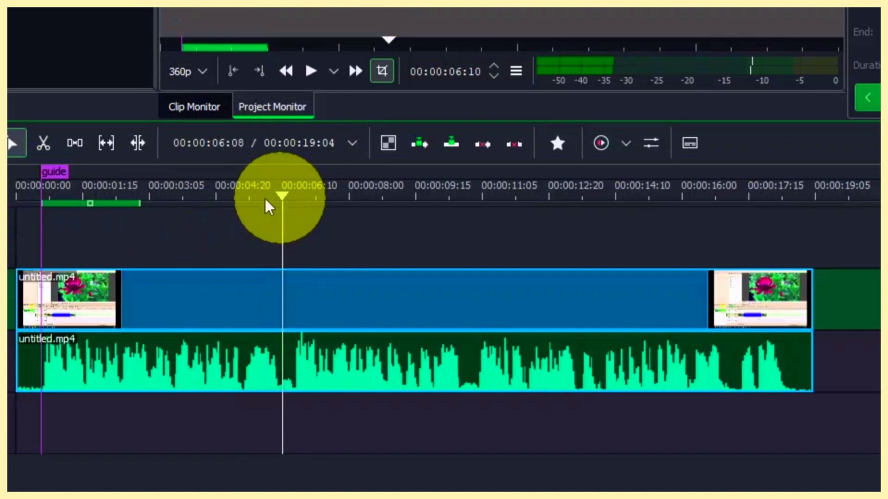
pyautogui.moveTo(136, 204); pyautogui.dragTo(283, 204)
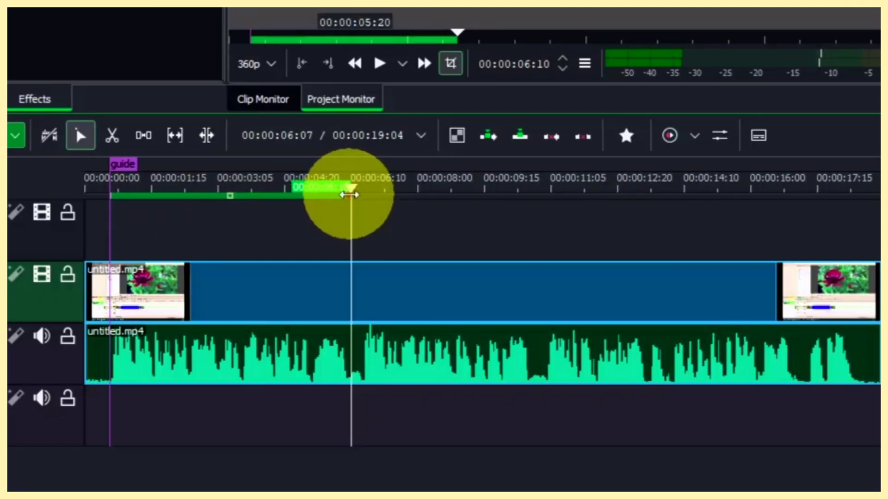
pyautogui.moveTo(350, 195); pyautogui.dragTo(352, 194)
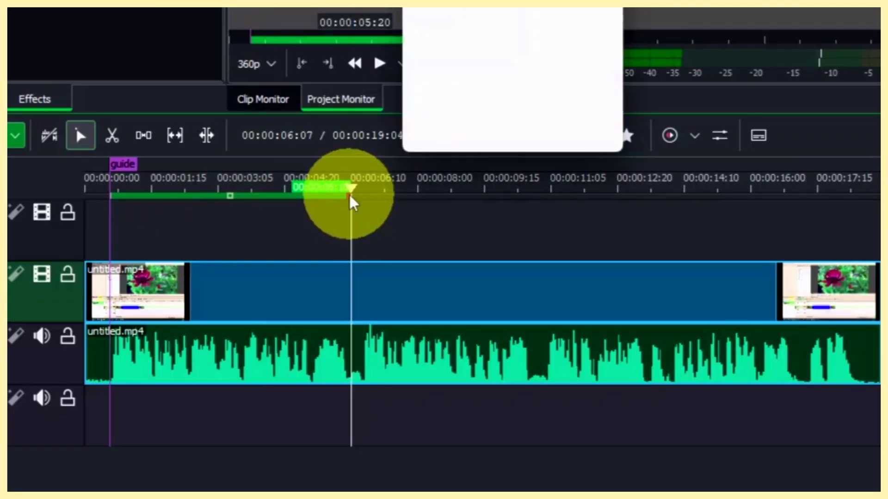
pyautogui.click(488, 124)
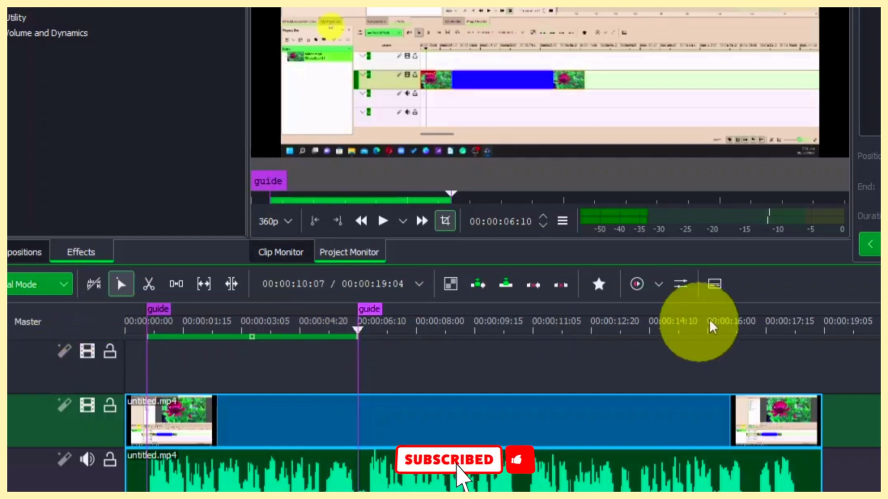
# Run speech recognition on the selected track's timeline zone, producing four subtitle blocks
pyautogui.click(716, 285)
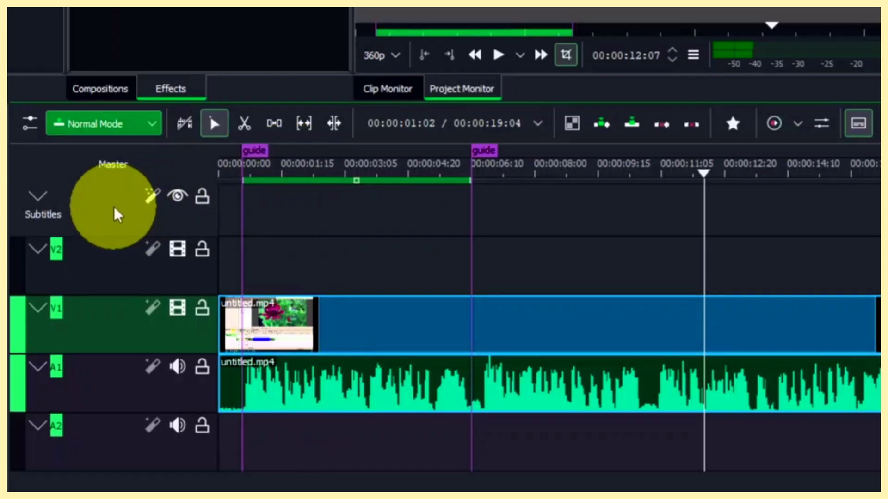
pyautogui.click(151, 199)
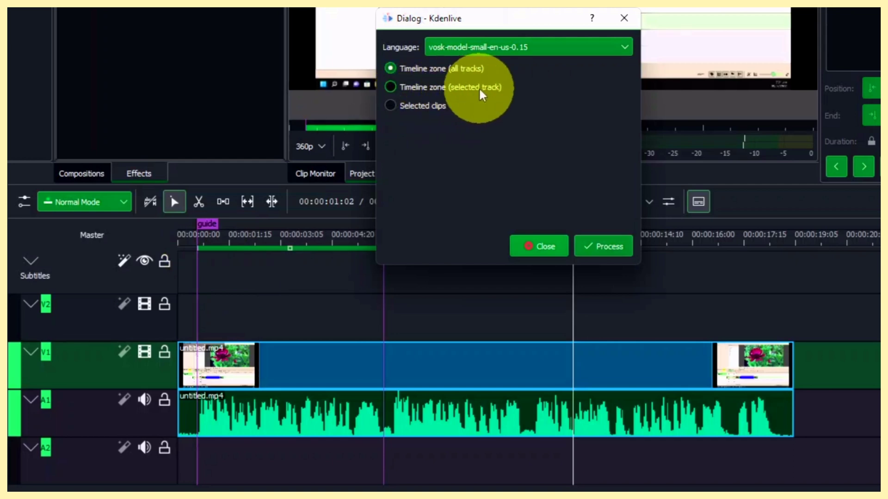
pyautogui.click(389, 87)
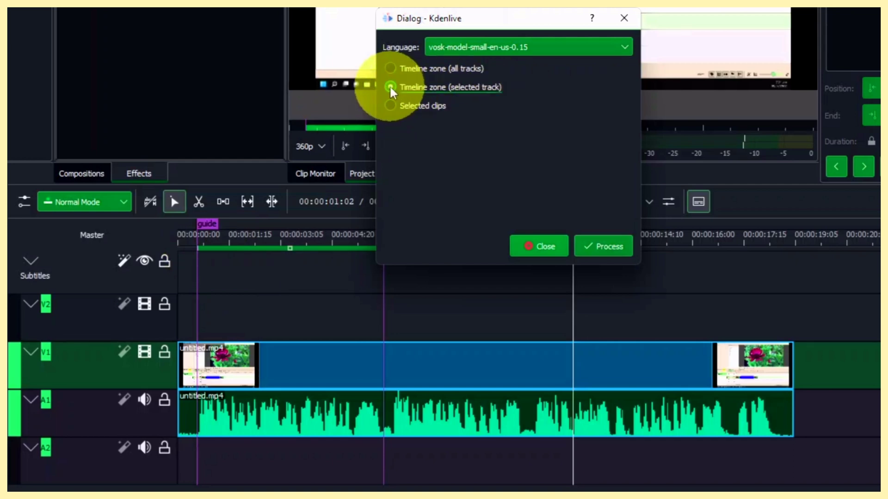
pyautogui.click(610, 248)
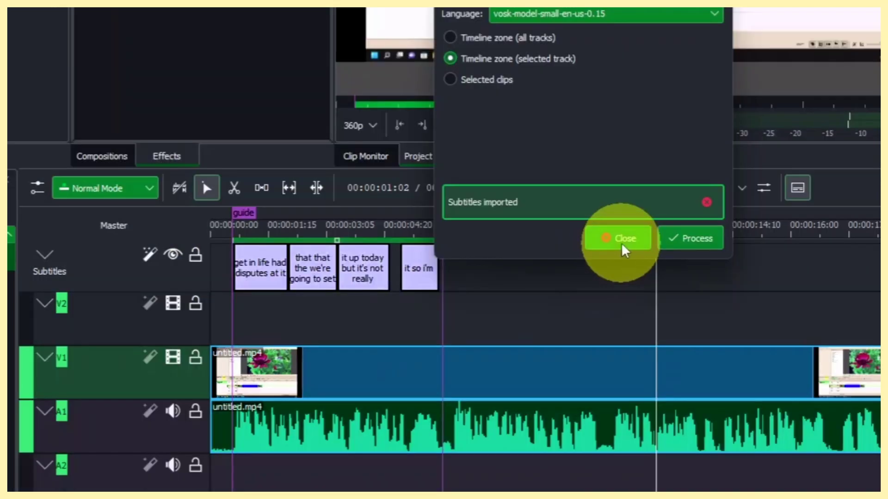
pyautogui.click(540, 247)
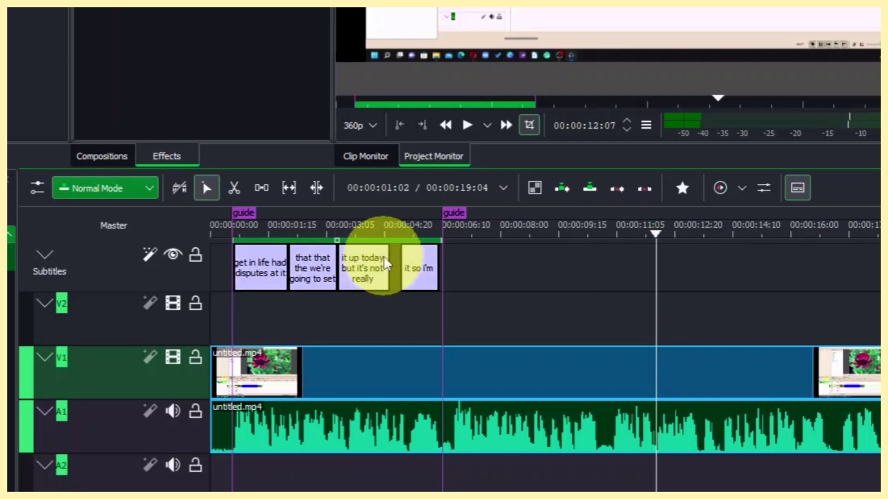
# Play back the subtitles, move a guide near 00:00:09:15, and shift the zone past the captions
pyautogui.click(234, 231)
pyautogui.press('space')
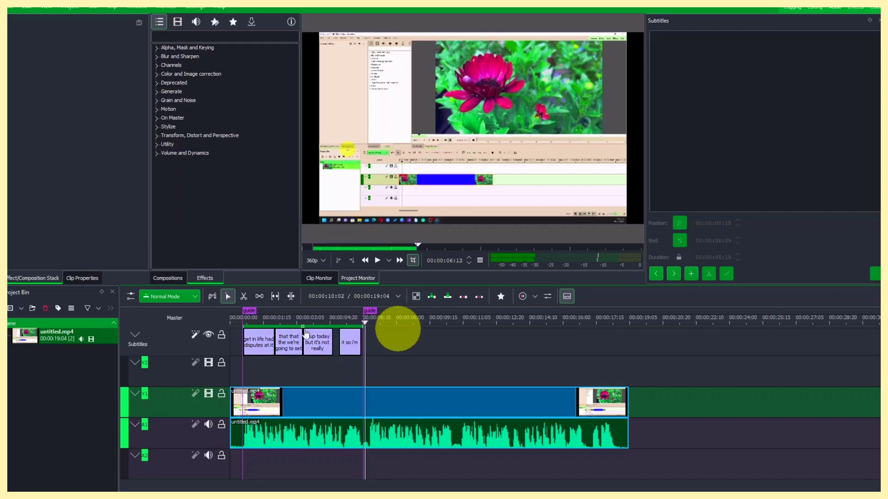
pyautogui.moveTo(365, 325); pyautogui.dragTo(453, 321)
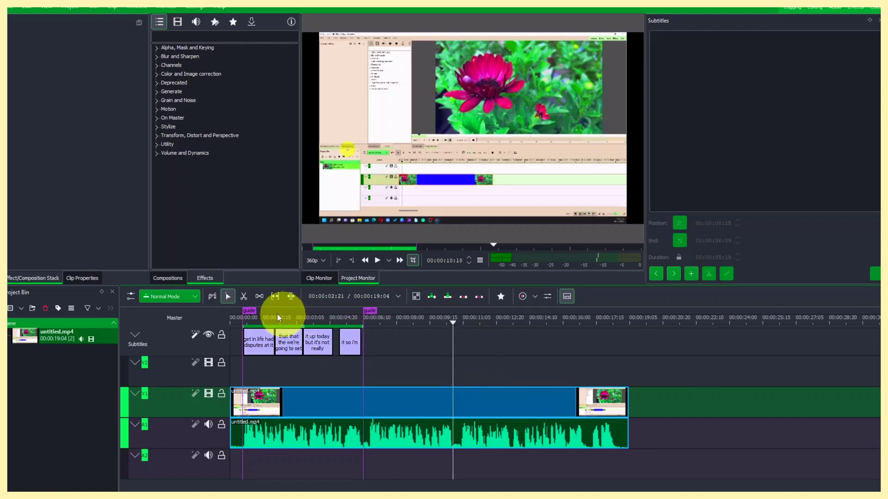
pyautogui.moveTo(250, 316); pyautogui.dragTo(445, 340)
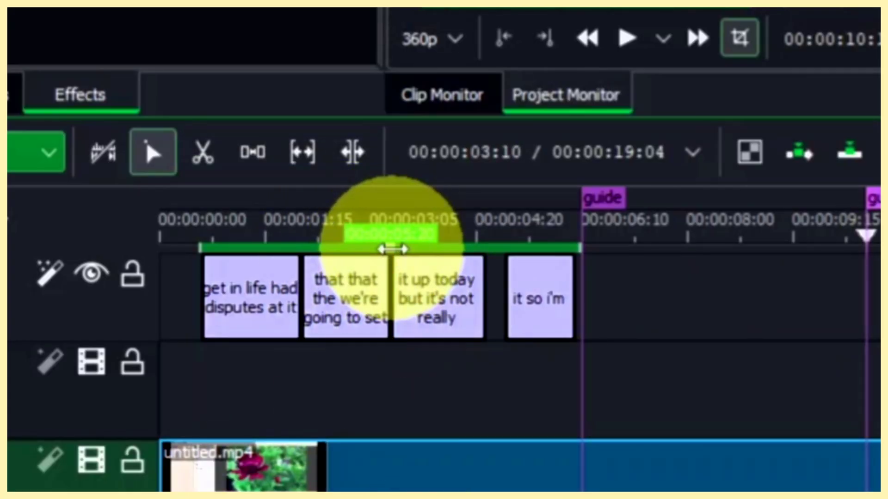
pyautogui.moveTo(392, 250); pyautogui.dragTo(755, 246)
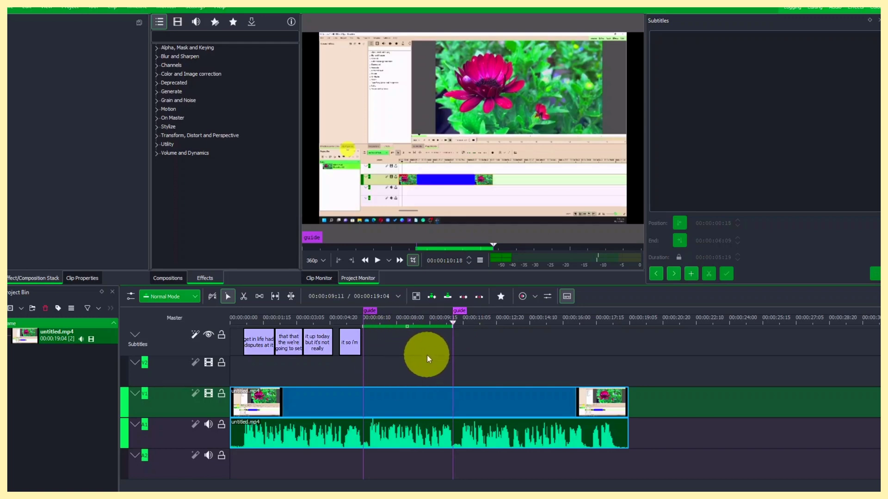
# Run speech recognition on the selected track's zone to add three more subtitle blocks
pyautogui.click(196, 336)
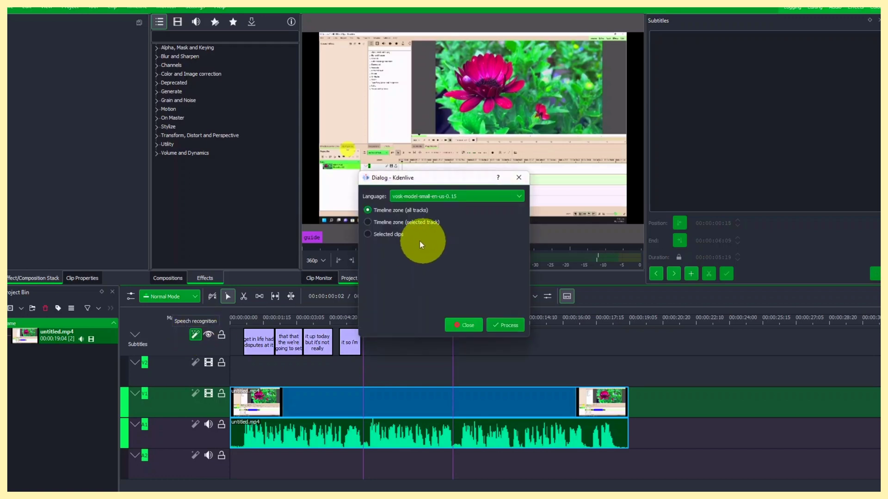
pyautogui.click(368, 223)
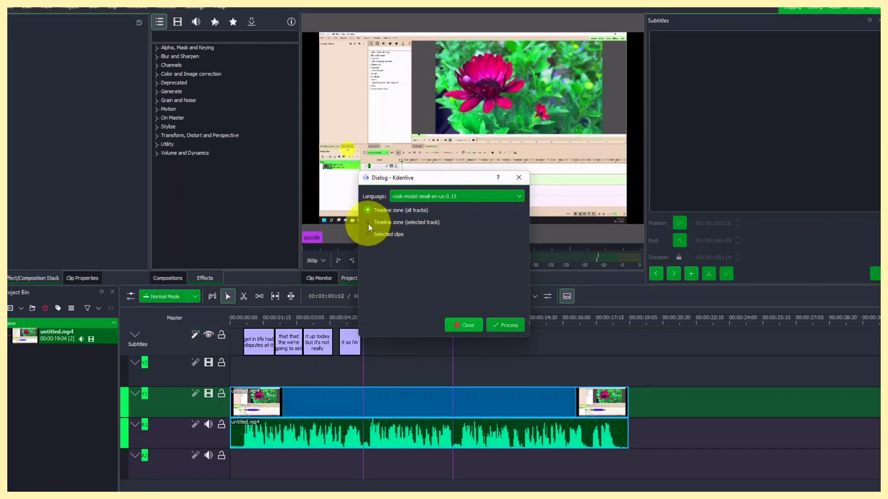
pyautogui.click(508, 325)
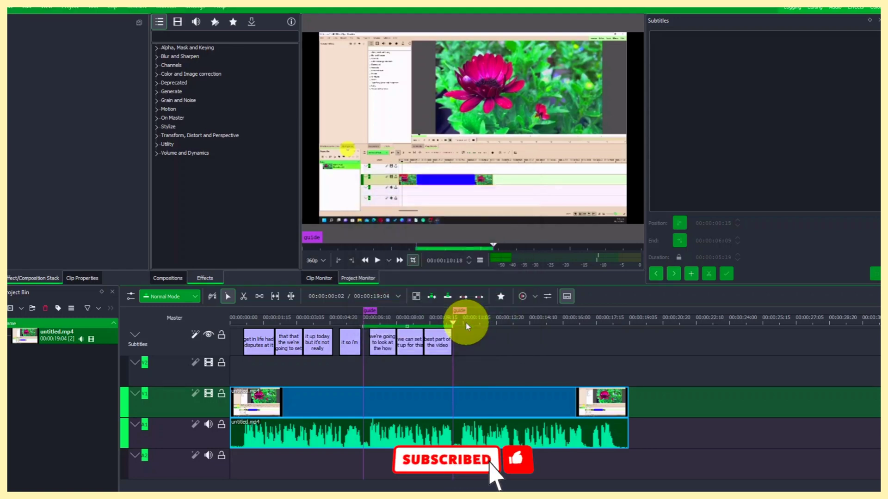
# Move the 'we're going to look at the how' subtitle to the guide and select 'best part of the video' for editing
pyautogui.moveTo(385, 343); pyautogui.dragTo(406, 347)
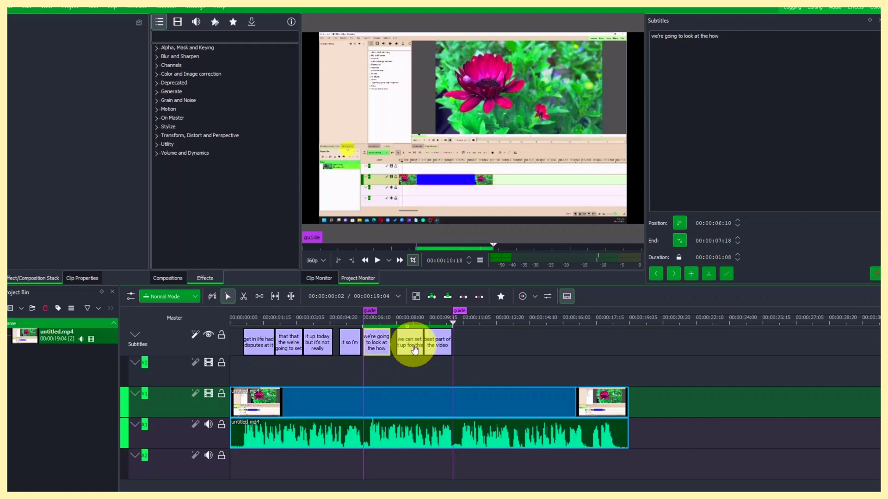
pyautogui.click(437, 340)
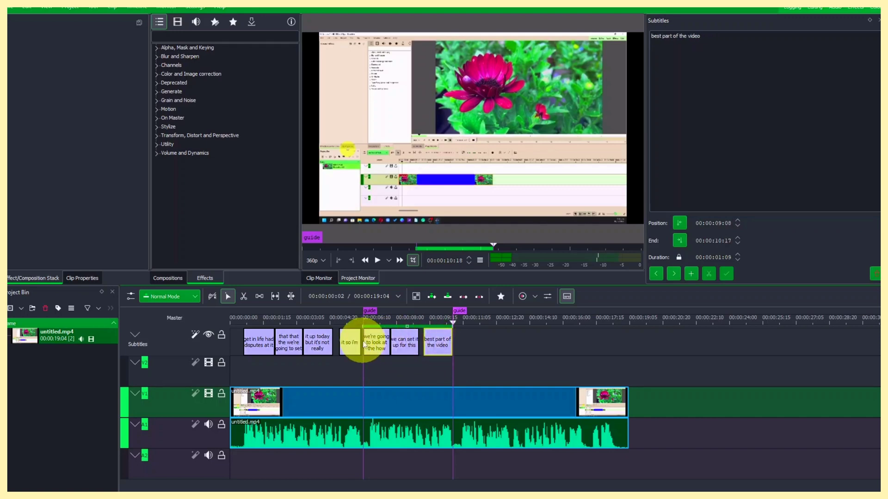
pyautogui.click(690, 38)
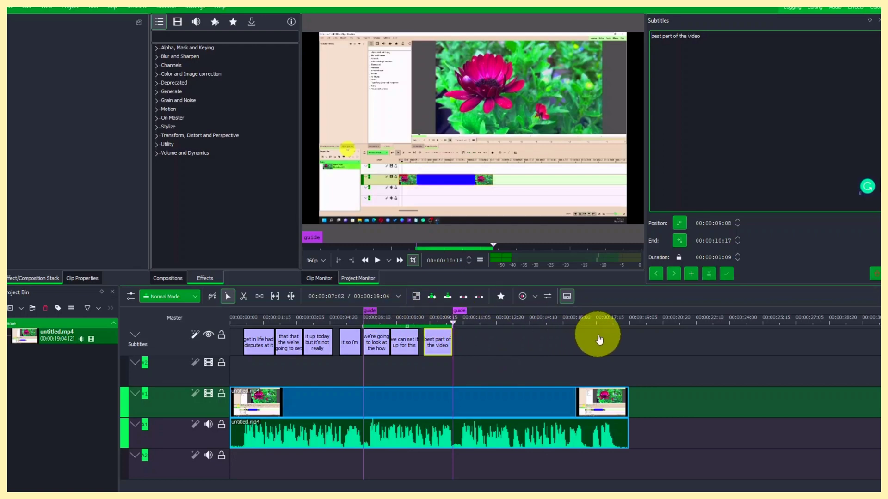
# Move the guide to 00:00:17:15 and shift the timeline zone over the clip's untranscribed end
pyautogui.moveTo(367, 309); pyautogui.dragTo(529, 332)
pyautogui.moveTo(604, 316); pyautogui.dragTo(630, 314)
pyautogui.moveTo(410, 326); pyautogui.dragTo(539, 332)
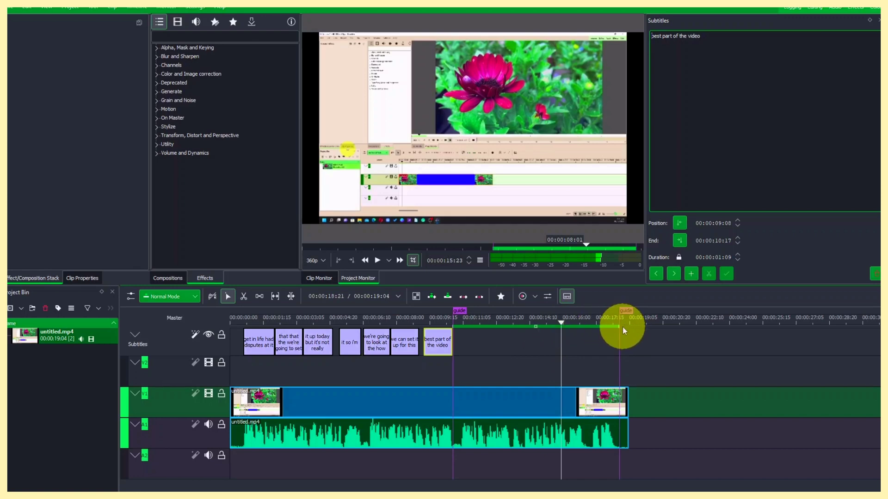
# Transcribe the selected track's zone, adding captions through 'the of ordeal'
pyautogui.click(196, 334)
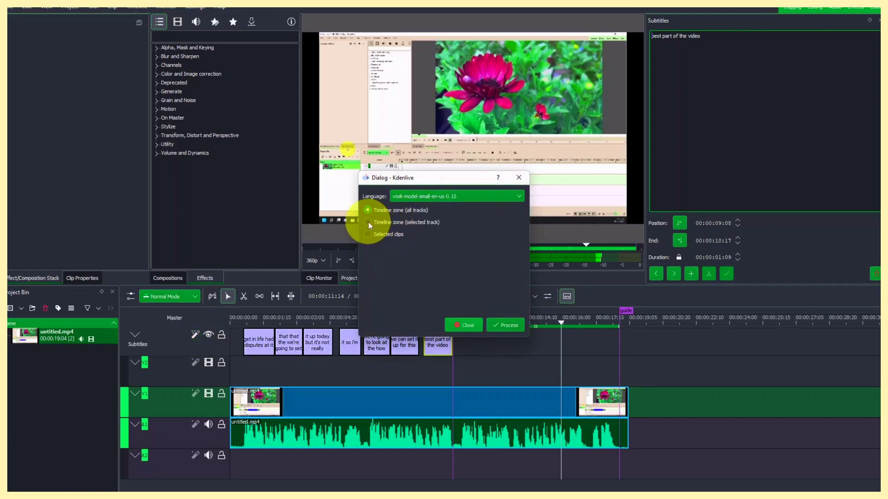
pyautogui.click(421, 223)
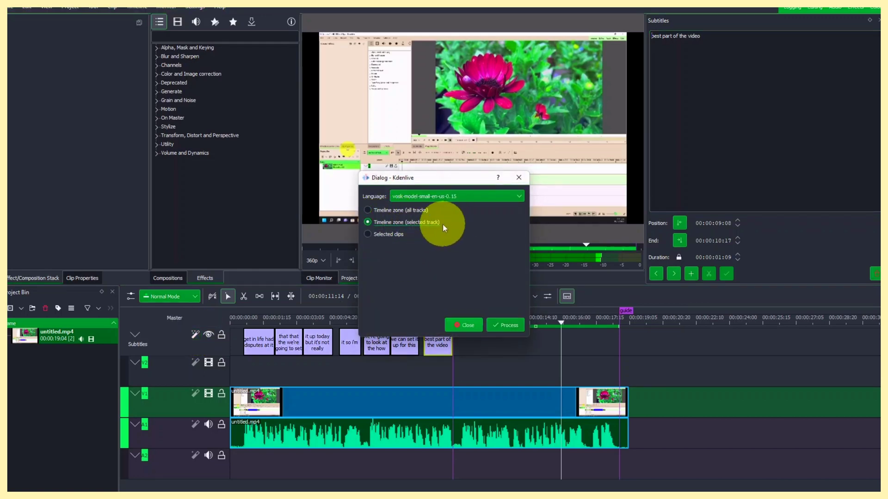
pyautogui.click(513, 326)
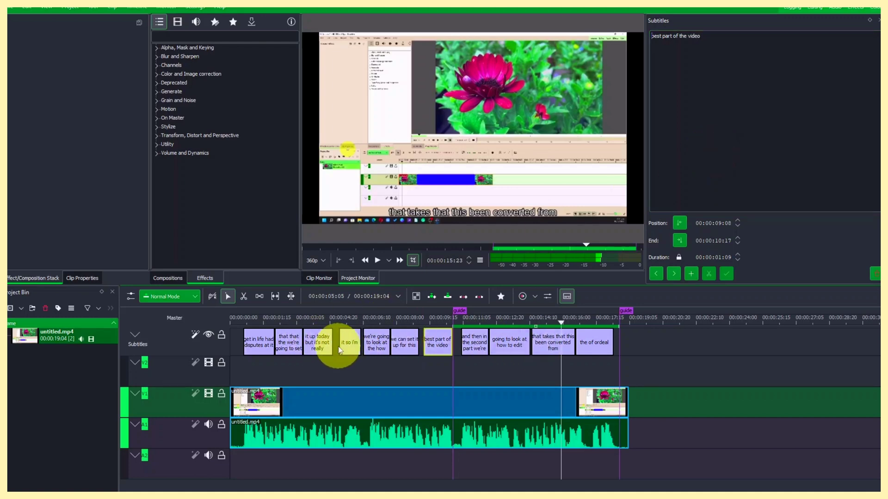
pyautogui.click(68, 9)
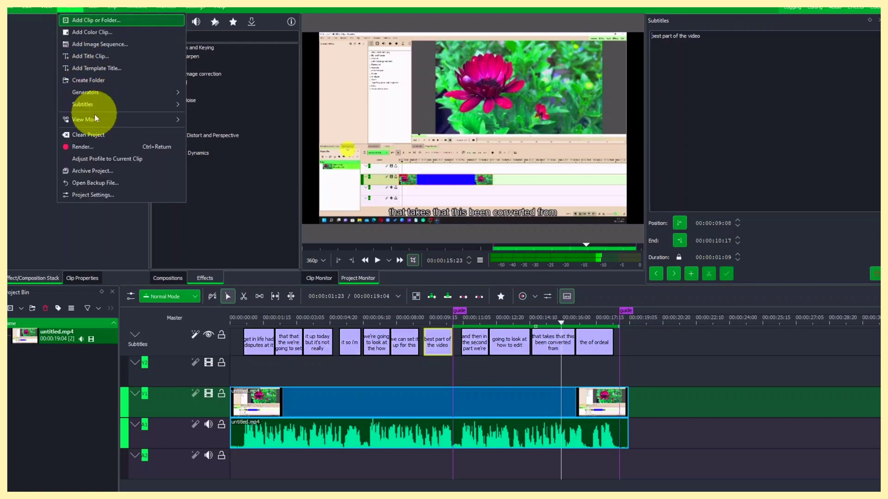
pyautogui.moveTo(91, 103)
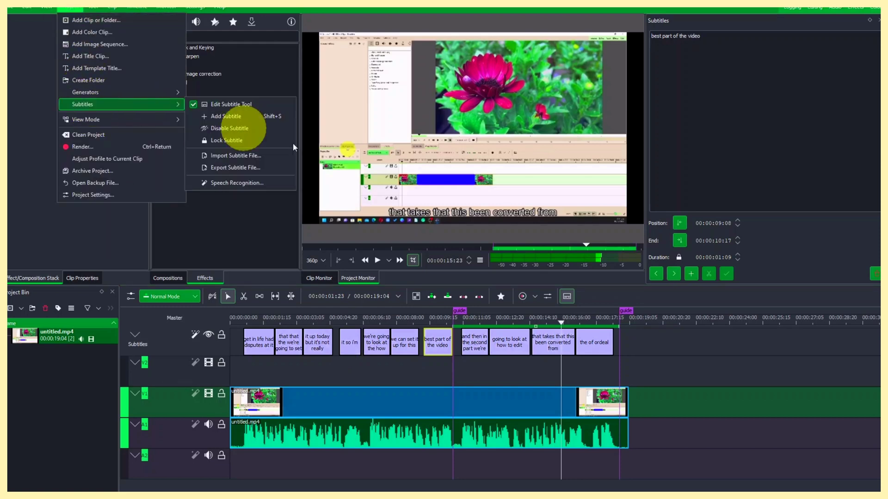
pyautogui.click(237, 167)
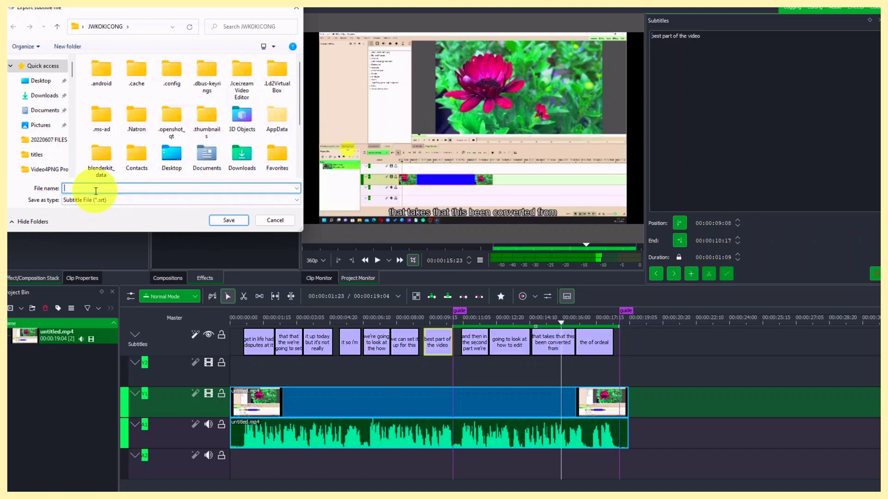
pyautogui.press('Escape')
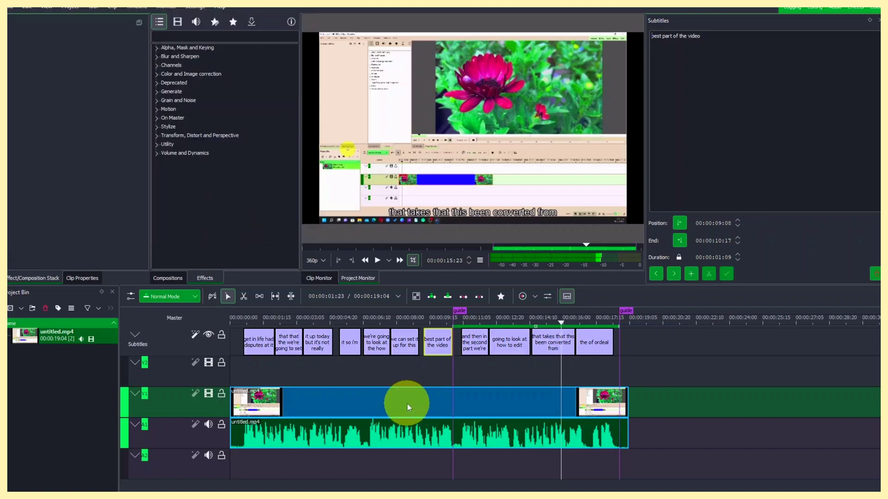